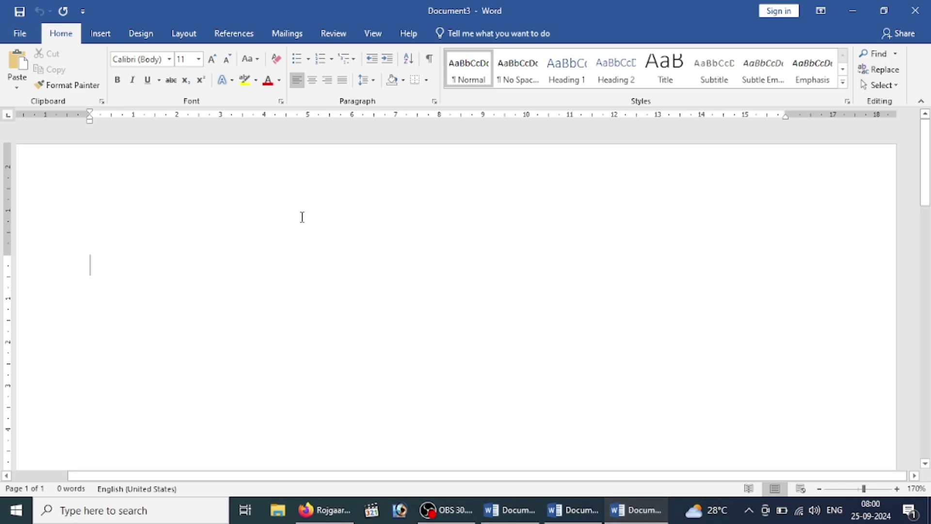
- Show the References tab tools in the blank document
left_click(231, 39)
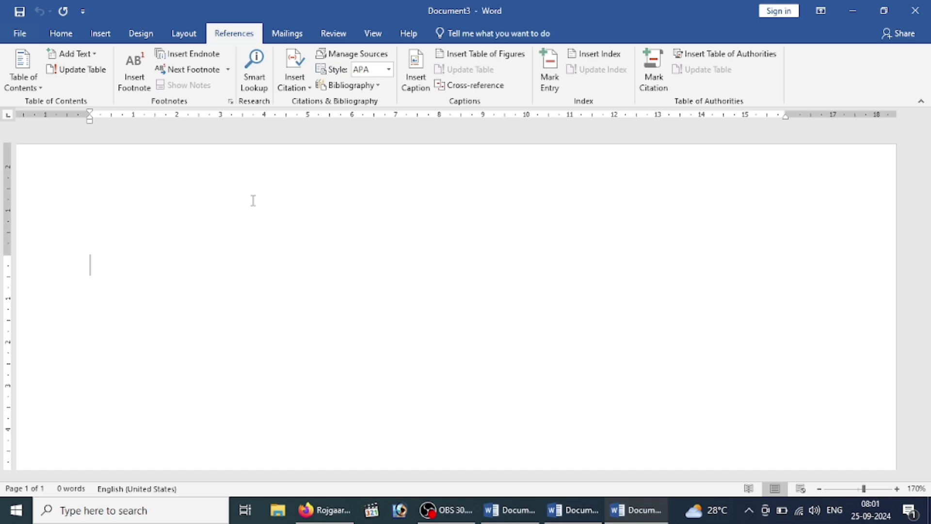
- Type 'A P J ABDUL KALAM' in the document and select the line
type("A P ")
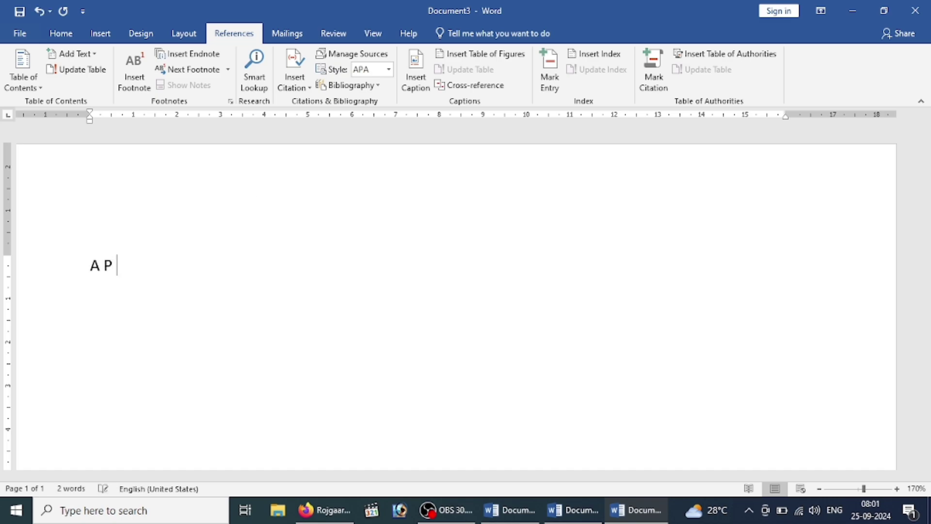
type("J ABD")
type("UL KALAM")
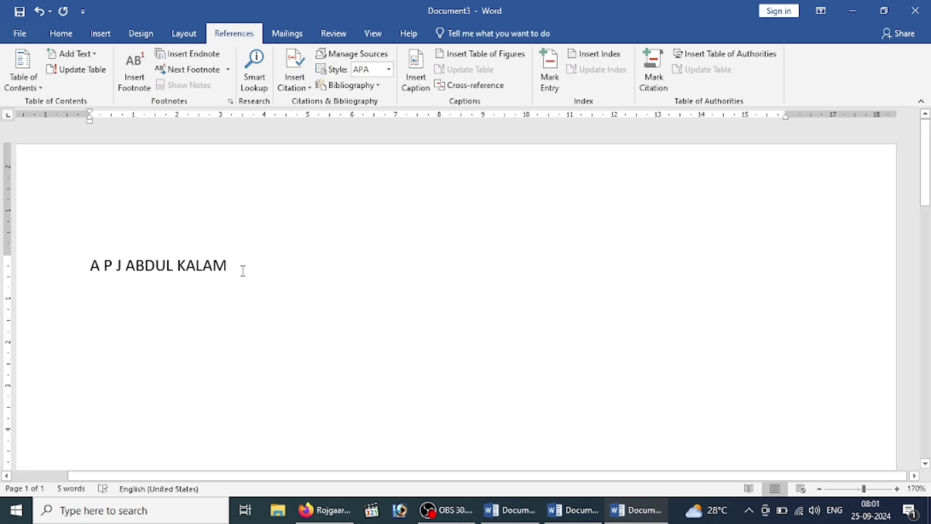
left_click_drag(227, 266, 91, 266)
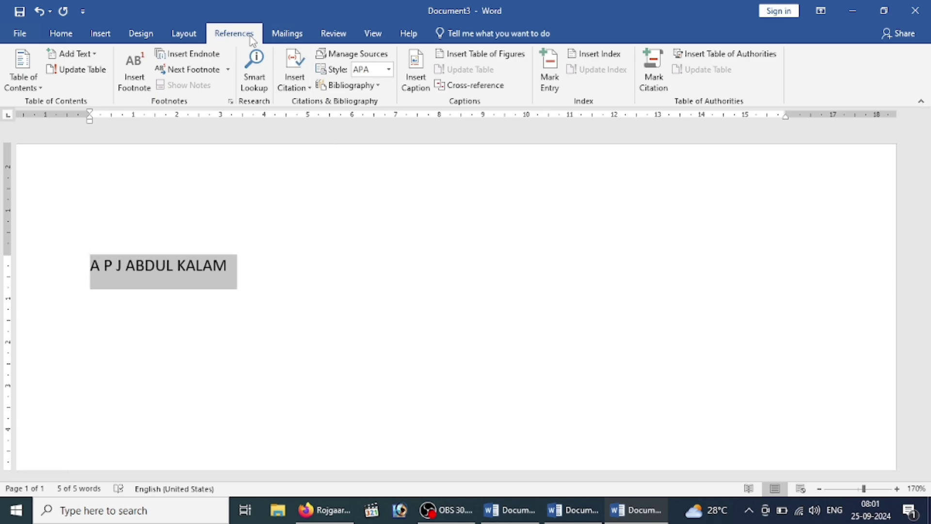
- Run Smart Lookup on the name and expand the Wikipedia card's quick insights
left_click(254, 73)
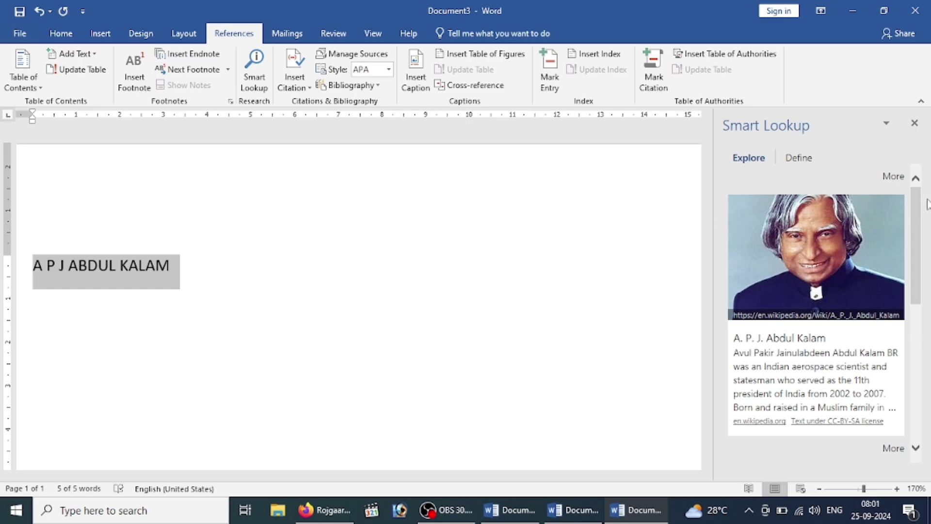
left_click_drag(919, 210, 916, 256)
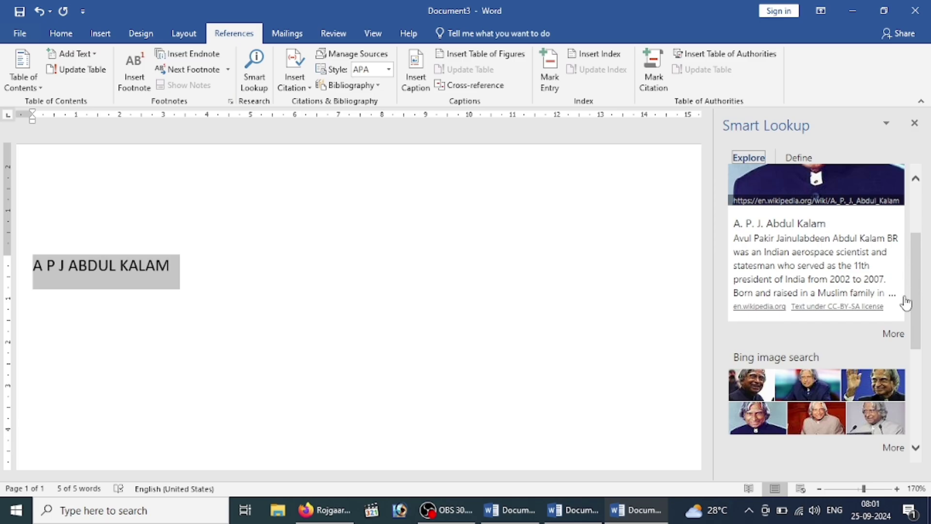
left_click(898, 338)
left_click(898, 338)
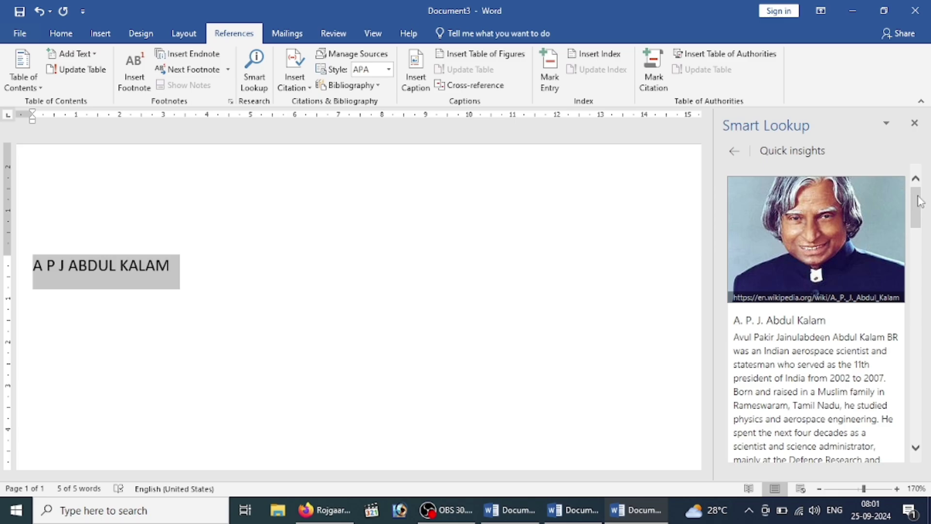
left_click_drag(920, 202, 924, 262)
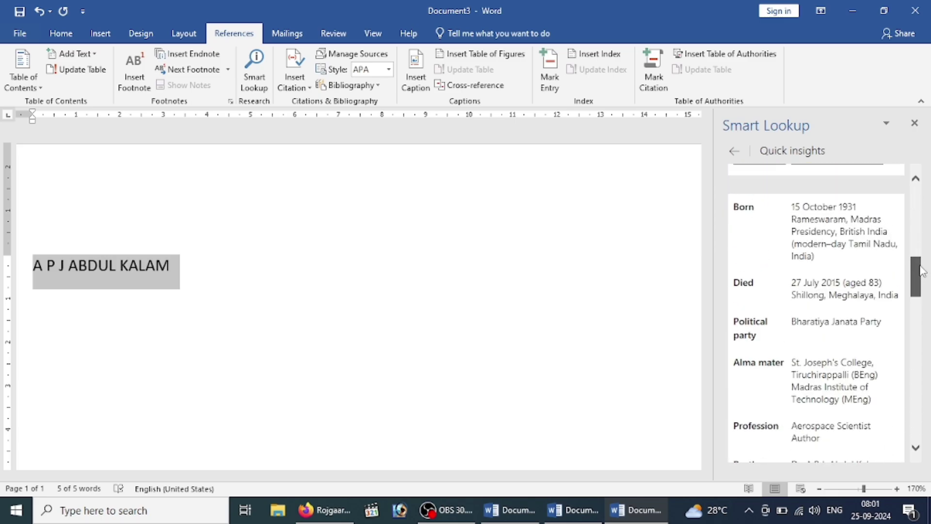
mouse_move(924, 262)
left_mouse_down()
mouse_move(928, 422)
mouse_move(928, 199)
left_mouse_up()
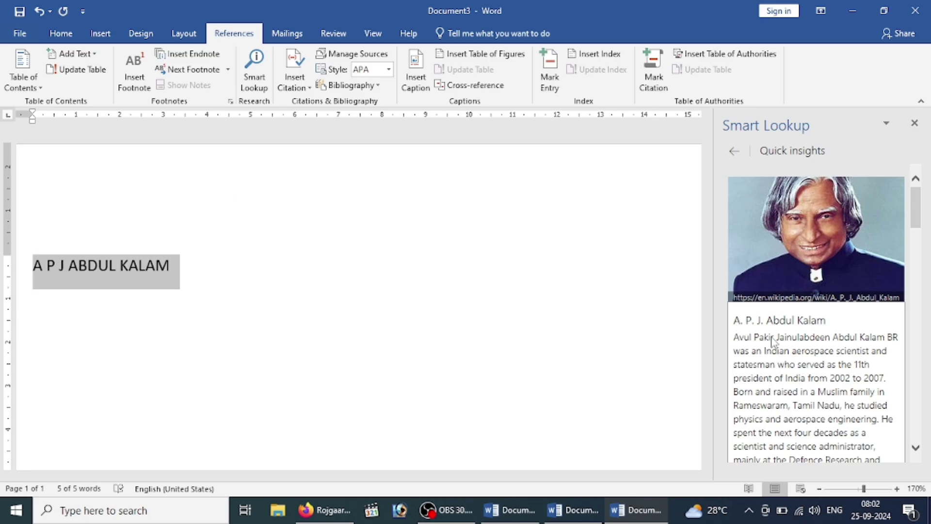
- Select and copy Kalam's lookup biography, then place the cursor after KALAM
key("ctrl+a")
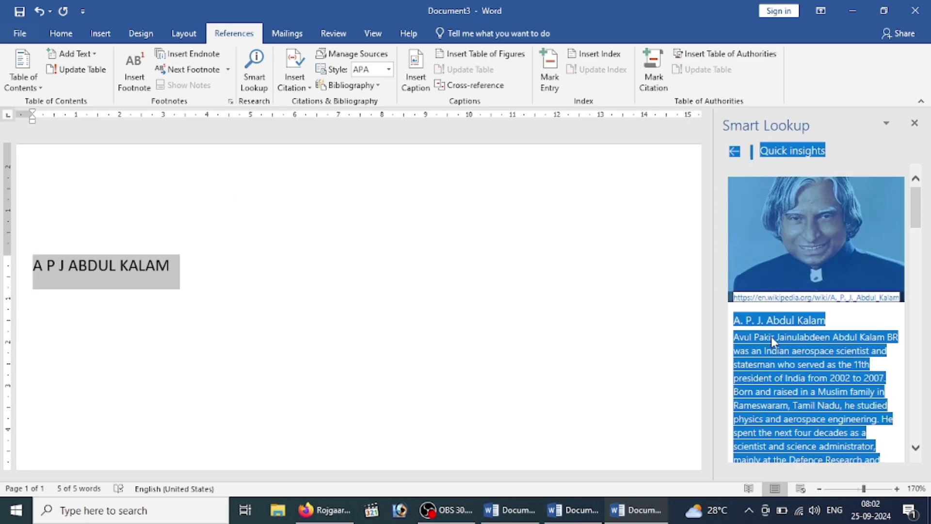
left_click(771, 336)
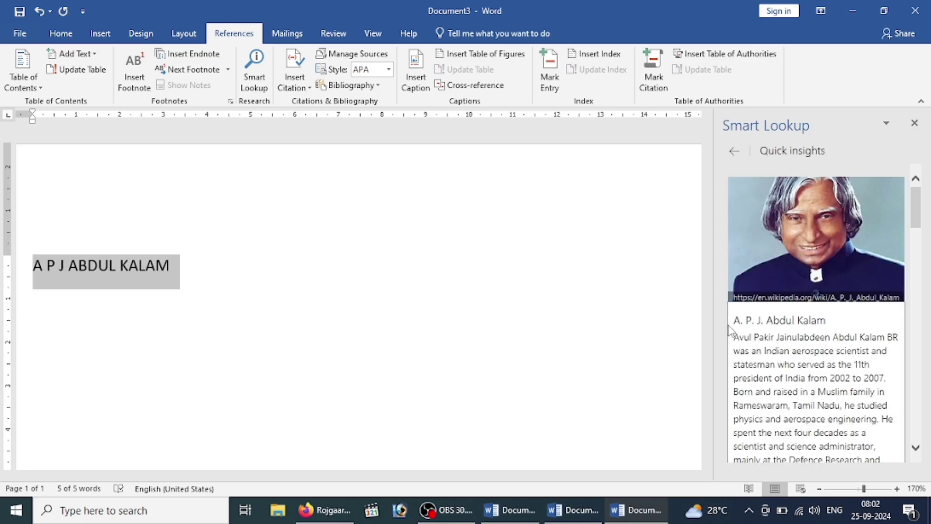
left_click_drag(736, 318, 833, 497)
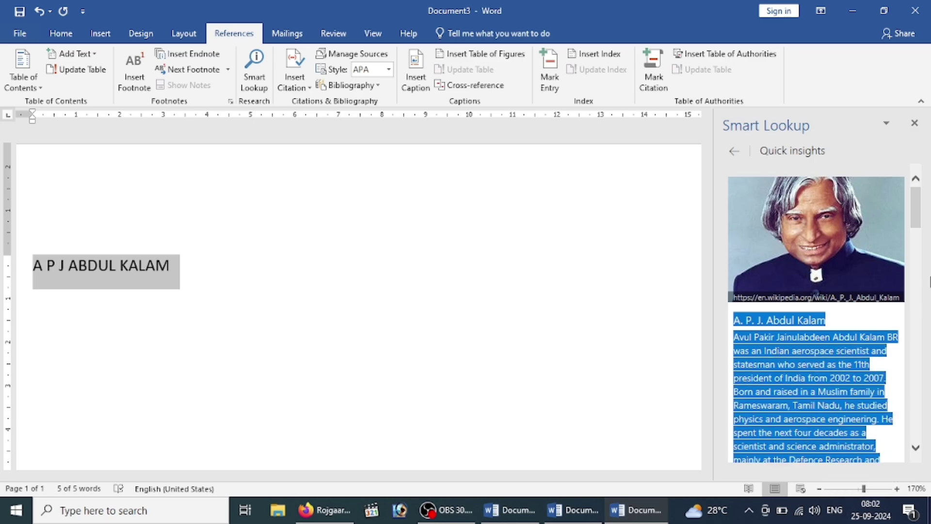
left_click_drag(916, 214, 928, 349)
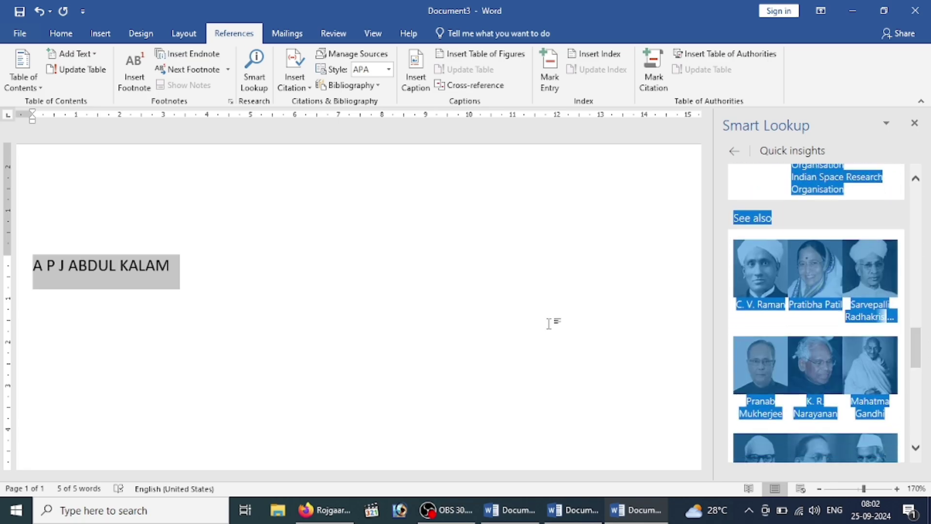
left_click(138, 347)
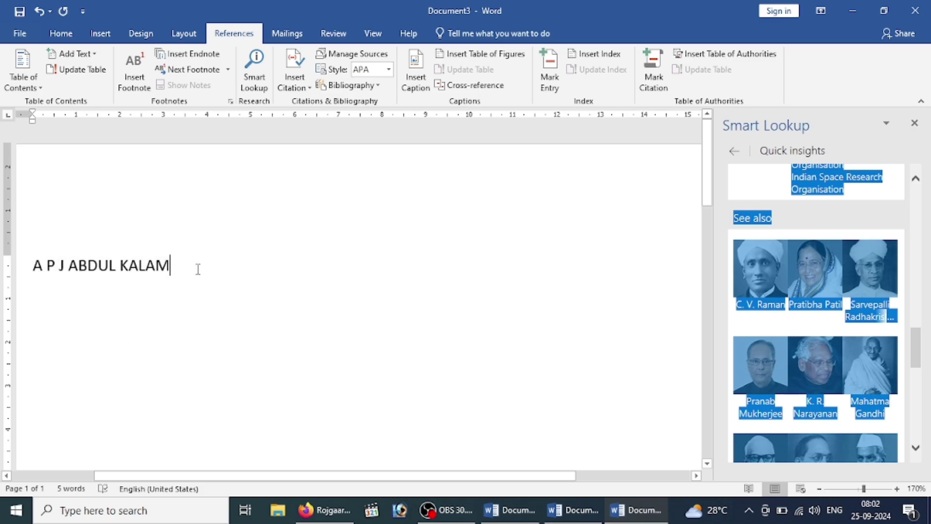
- Paste the Kalam biography on a new line below the heading and close Smart Lookup
key("Return")
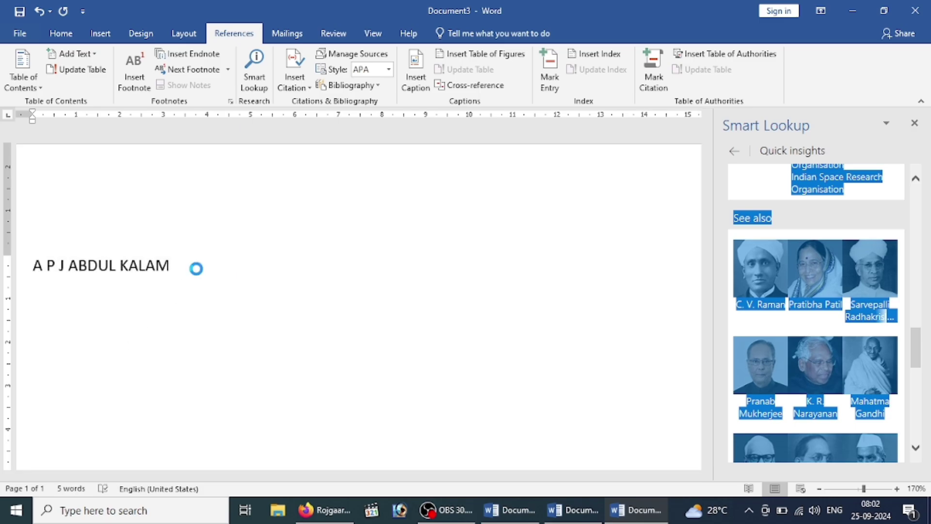
left_click(914, 123)
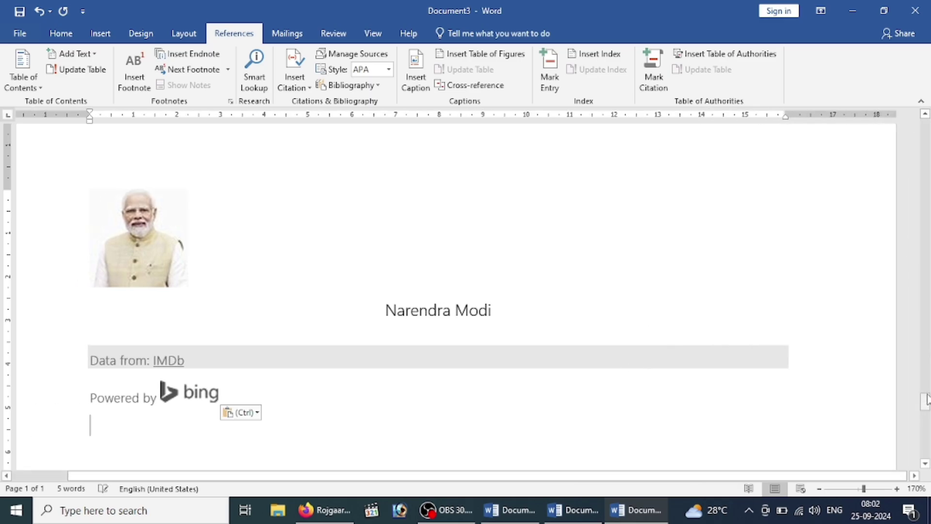
left_click_drag(926, 407, 925, 183)
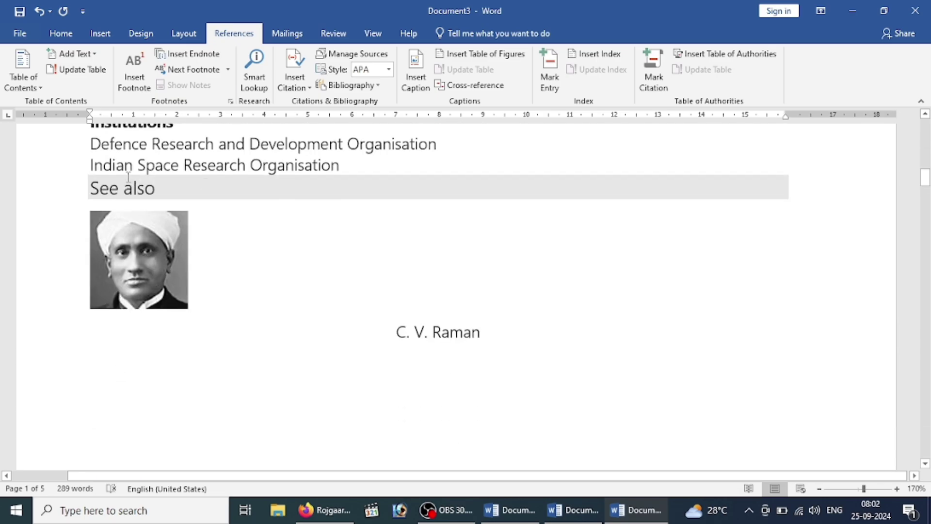
- Delete the See also section and all its pictured figures to the document's end
left_click(92, 187)
left_click_drag(90, 188, 92, 193)
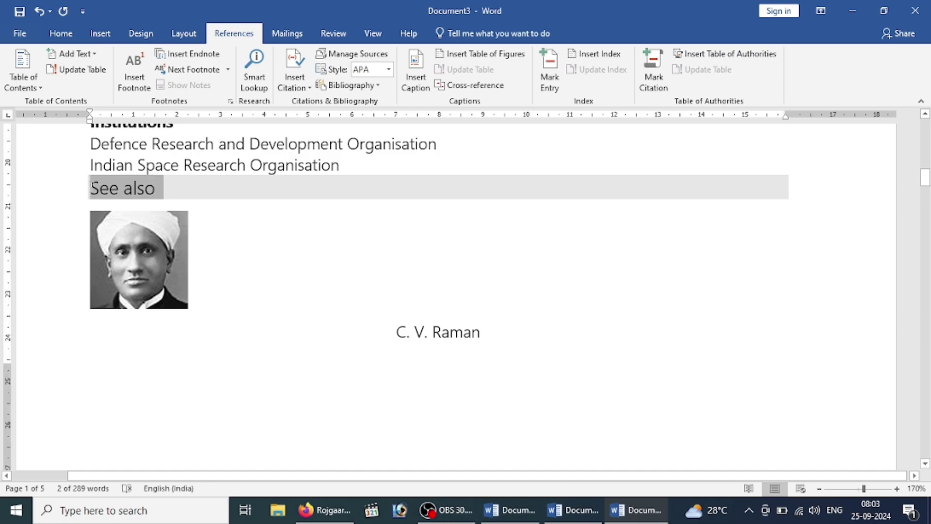
scroll(92, 194, "down", 15)
scroll(92, 194, "down", 10)
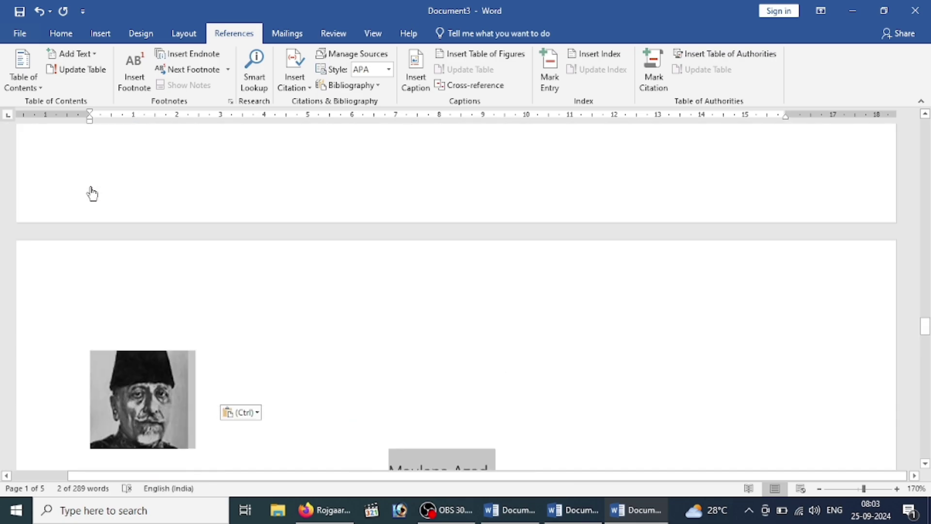
scroll(92, 194, "down", 10)
scroll(93, 194, "down", 10)
scroll(94, 193, "down", 5)
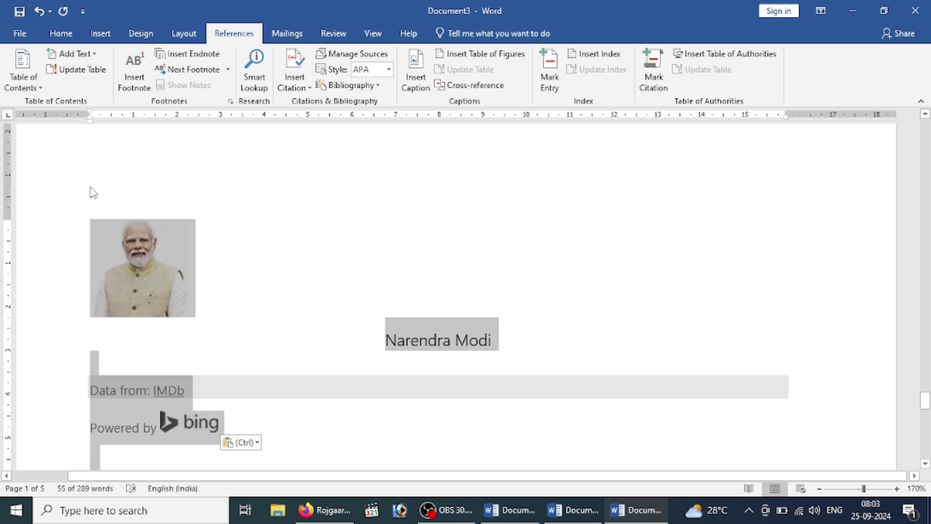
key("Delete")
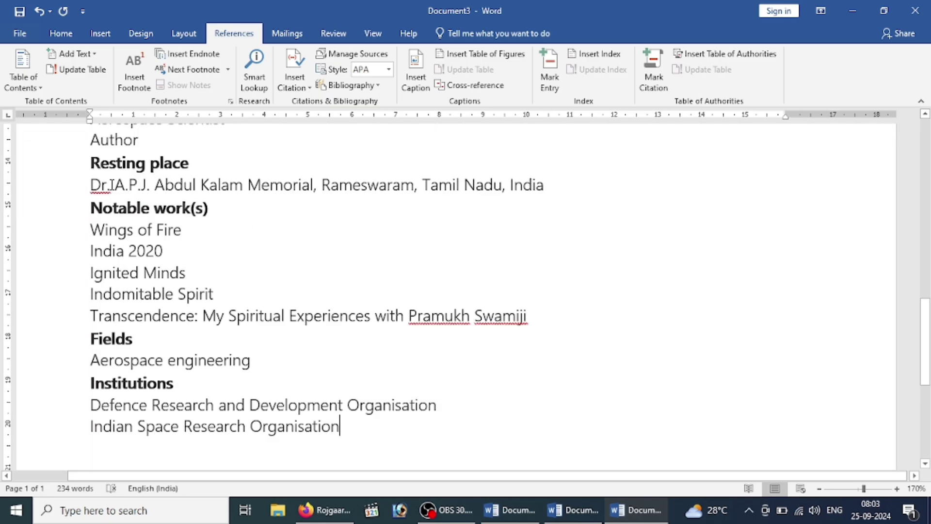
left_click_drag(927, 340, 927, 182)
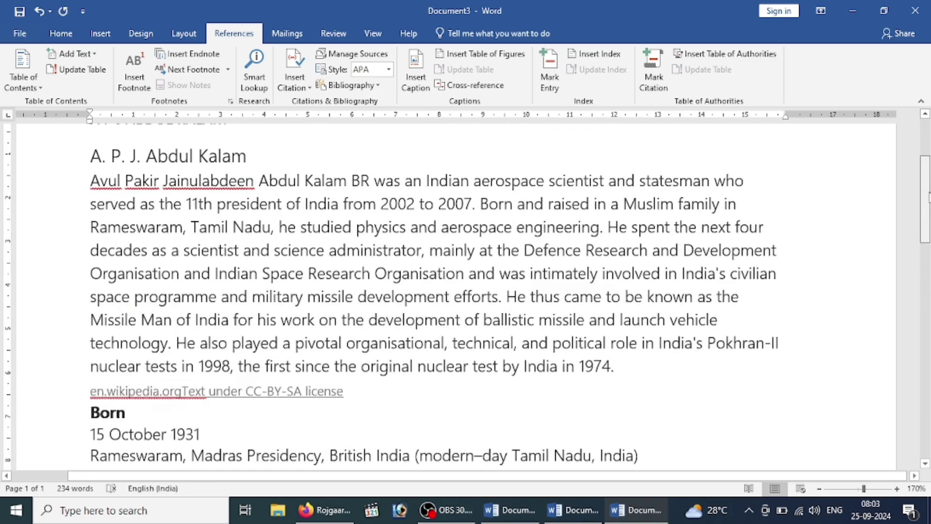